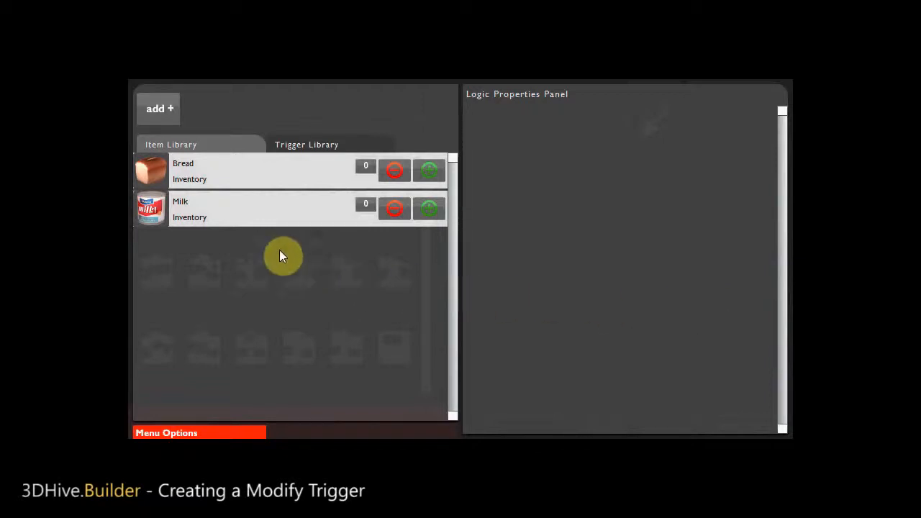
# - Add a new blank trigger to the trigger library and open its logic properties
pyautogui.click(251, 208)
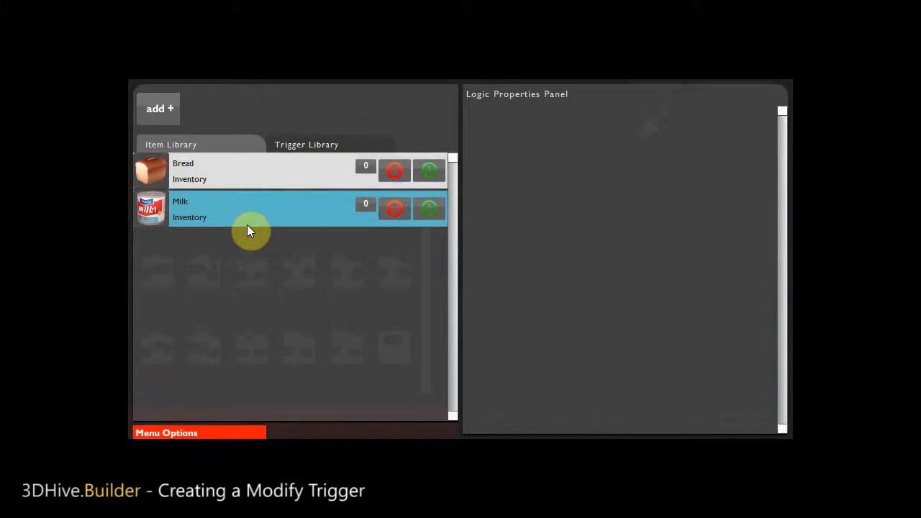
pyautogui.click(163, 114)
pyautogui.click(148, 104)
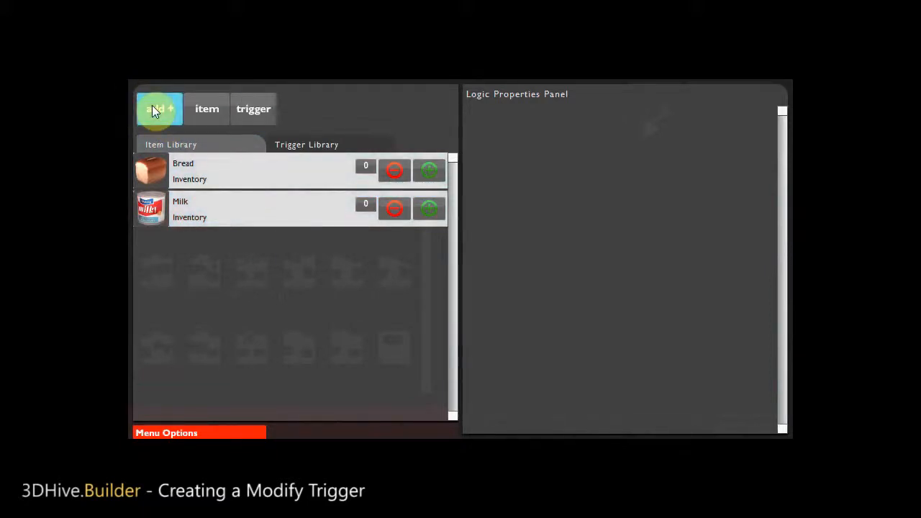
pyautogui.click(254, 111)
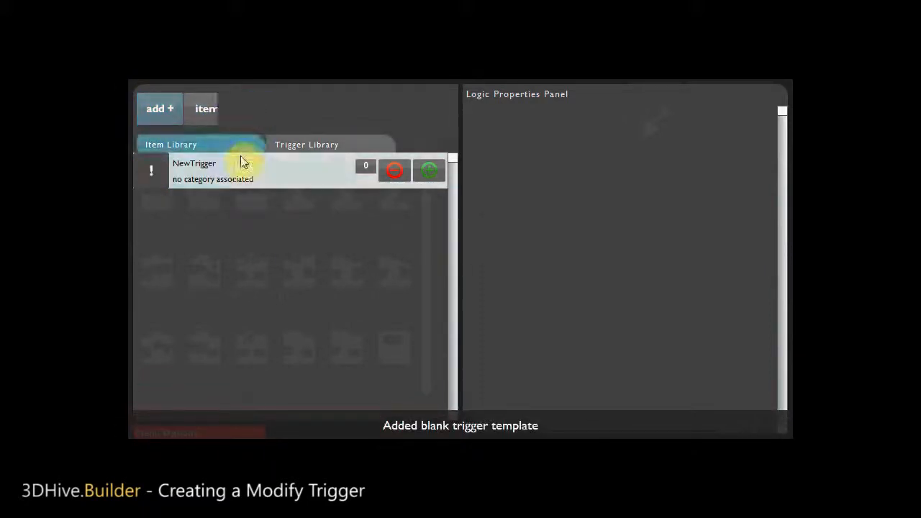
pyautogui.click(261, 175)
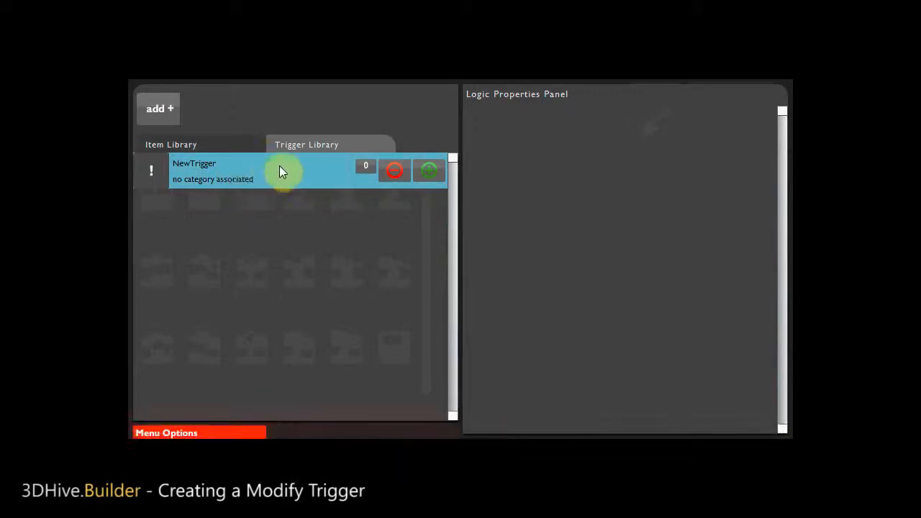
pyautogui.click(278, 170)
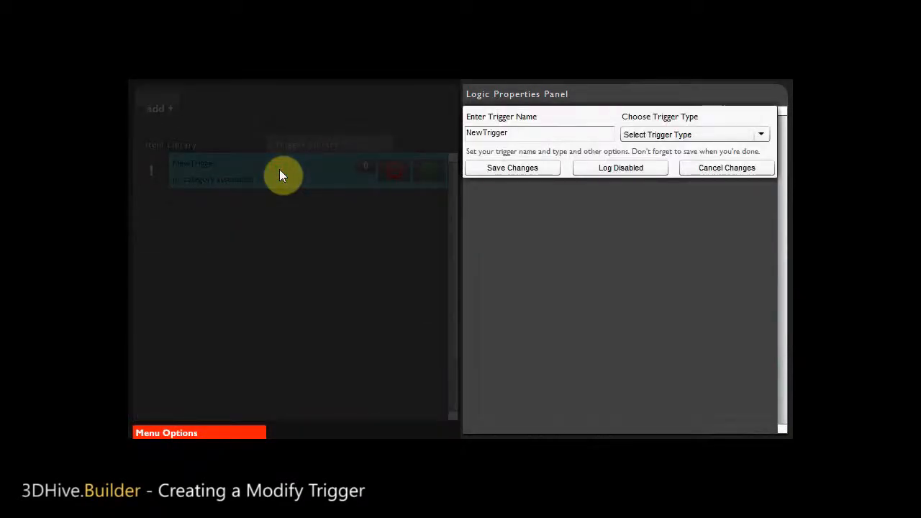
# - Name the trigger SwapTrigger and set both its trigger type and its modify type to Modify
pyautogui.click(581, 132)
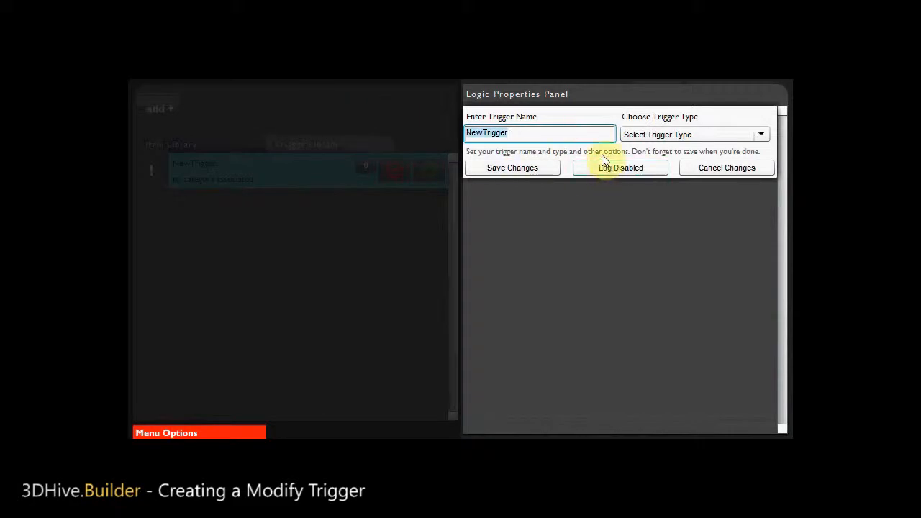
pyautogui.write('Swap')
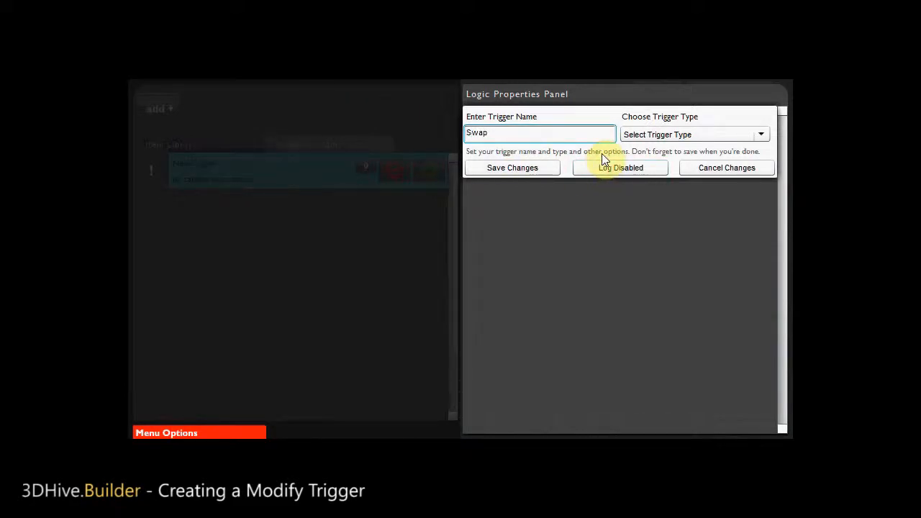
pyautogui.write('Trigger')
pyautogui.click(658, 134)
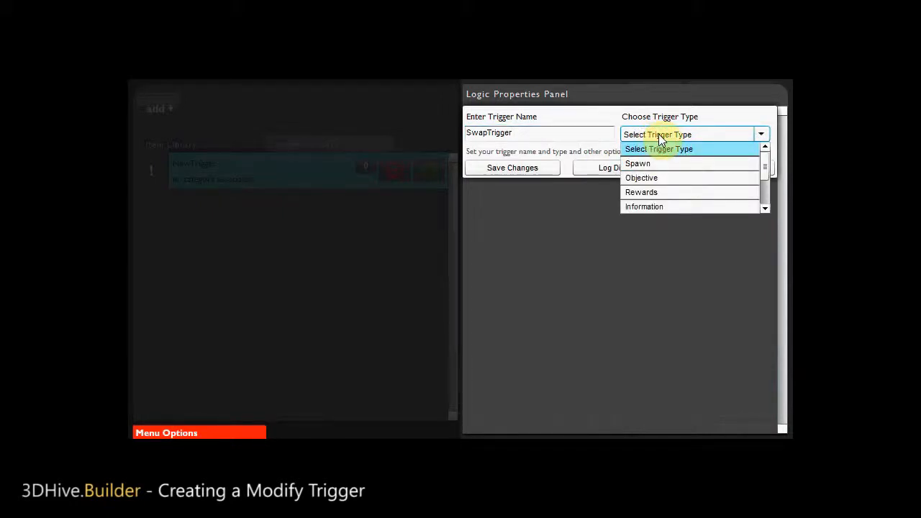
pyautogui.scroll(-2, 666, 180)
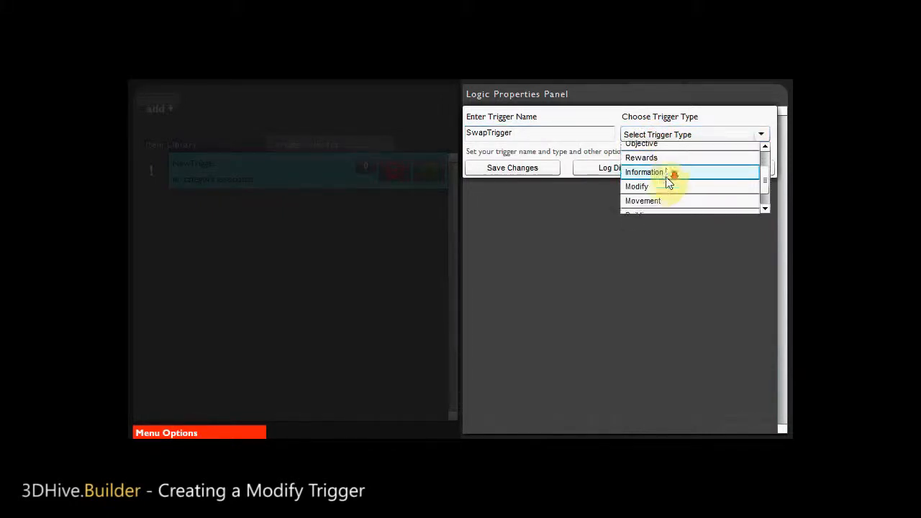
pyautogui.click(661, 185)
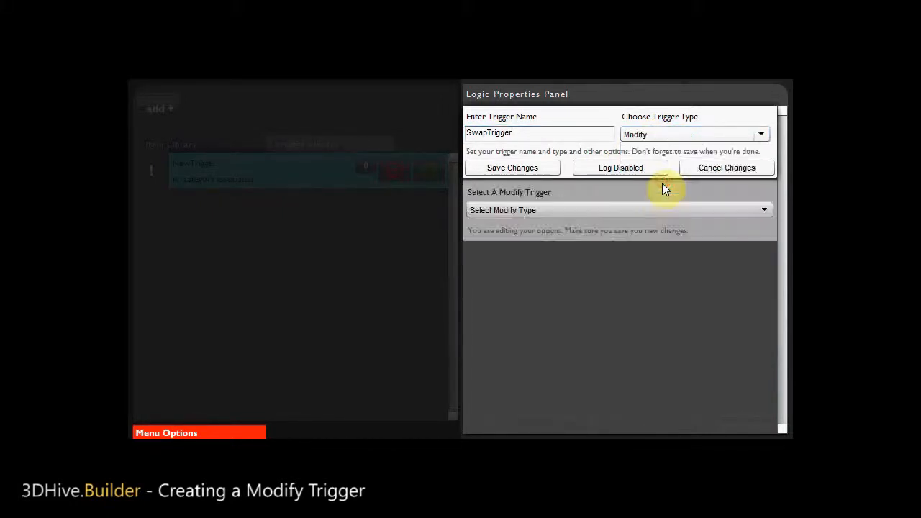
pyautogui.click(491, 207)
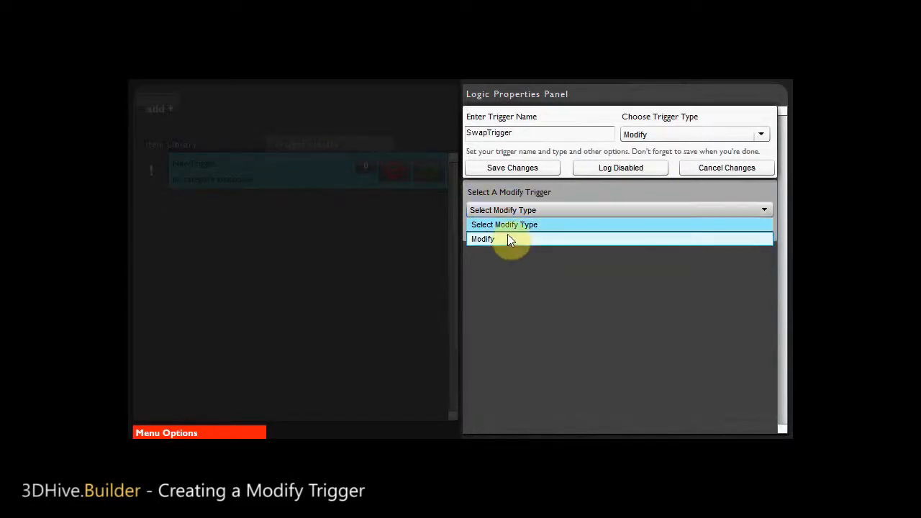
pyautogui.click(507, 239)
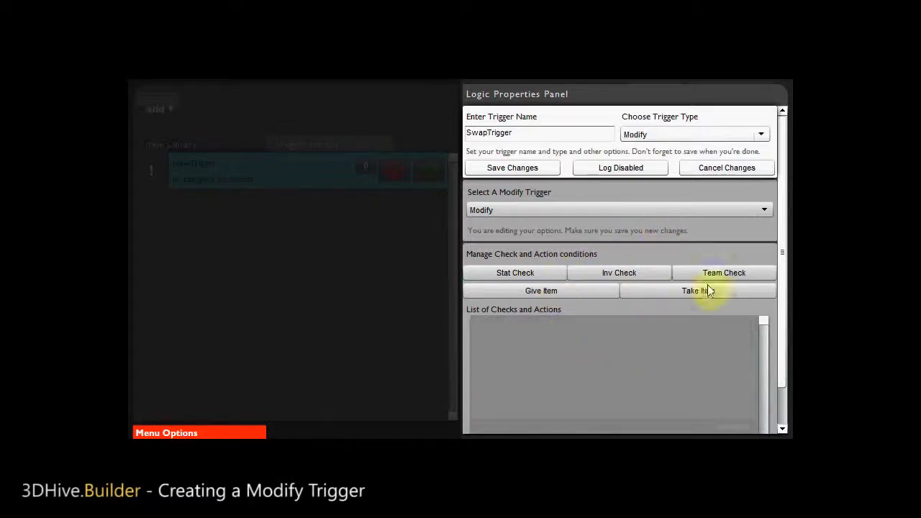
# - Add an inventory check to the trigger and name the condition "Check if user has Bread"
pyautogui.moveTo(789, 213); pyautogui.dragTo(790, 265)
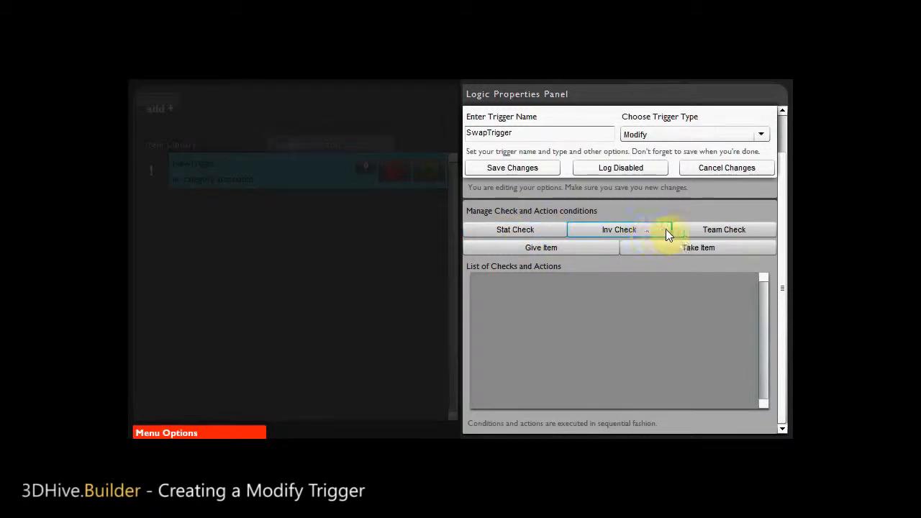
pyautogui.click(608, 232)
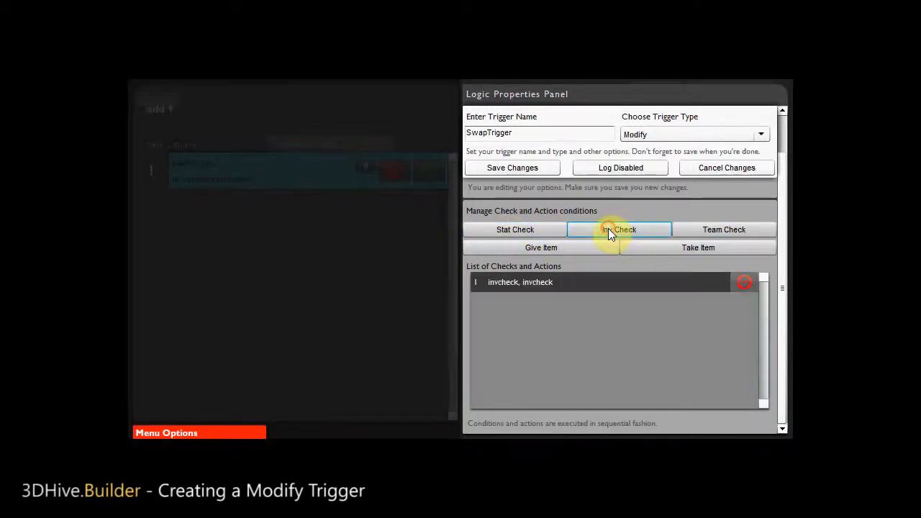
pyautogui.click(626, 285)
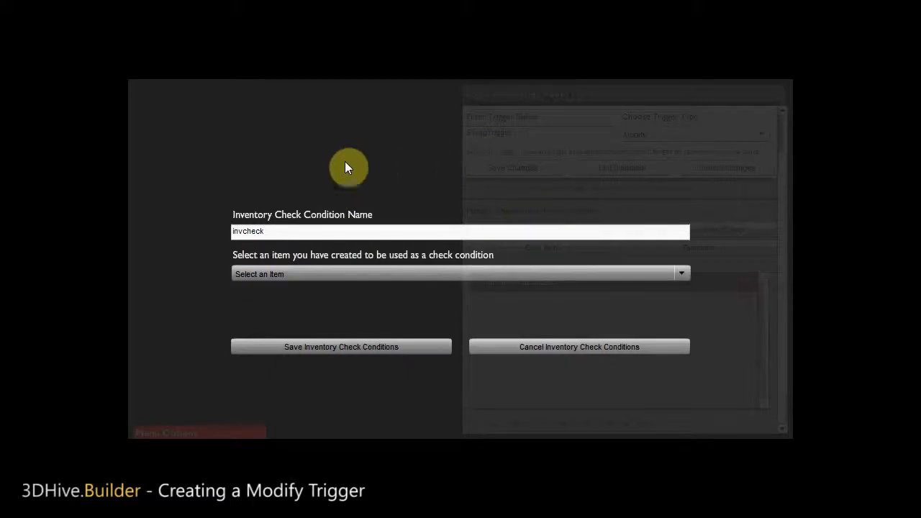
pyautogui.click(404, 232)
pyautogui.doubleClick(404, 231)
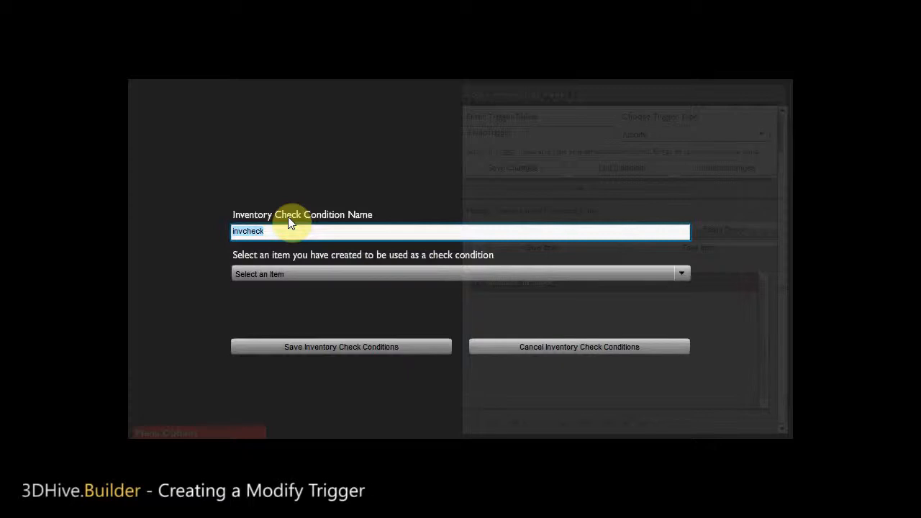
pyautogui.write('Check if user has Bread')
# - Set the Bread inventory item as the check condition's item and save the inventory check
pyautogui.click(284, 273)
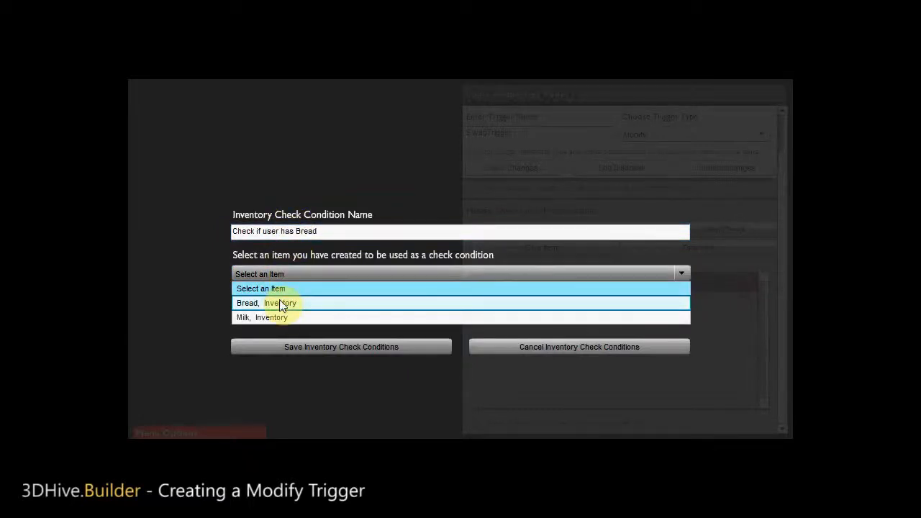
pyautogui.click(279, 302)
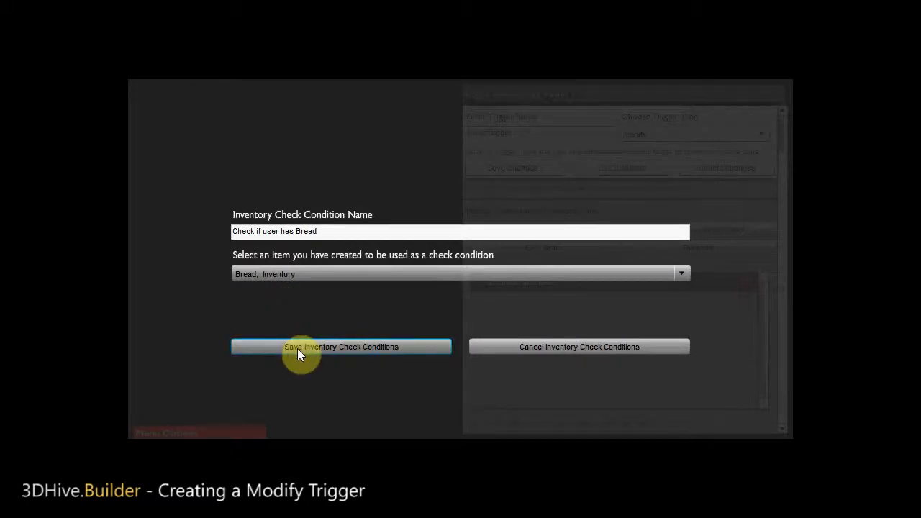
pyautogui.moveTo(359, 231); pyautogui.dragTo(130, 226)
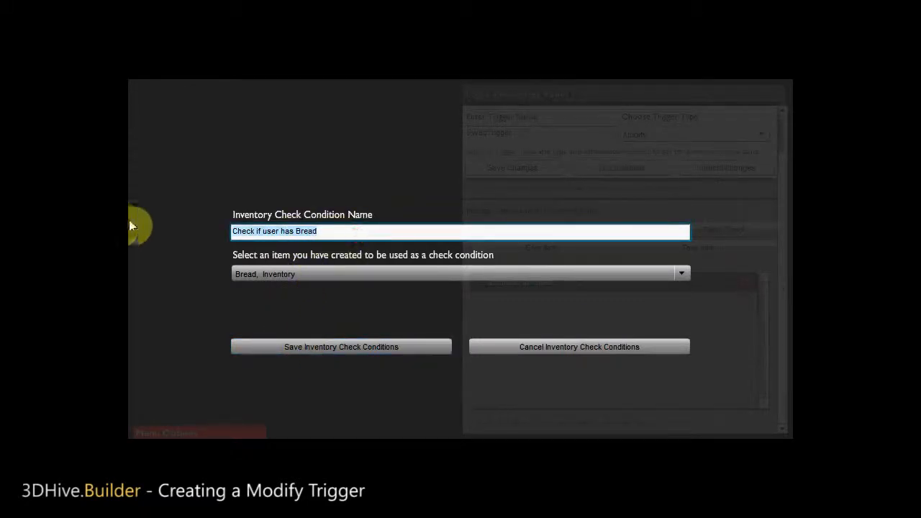
pyautogui.click(305, 275)
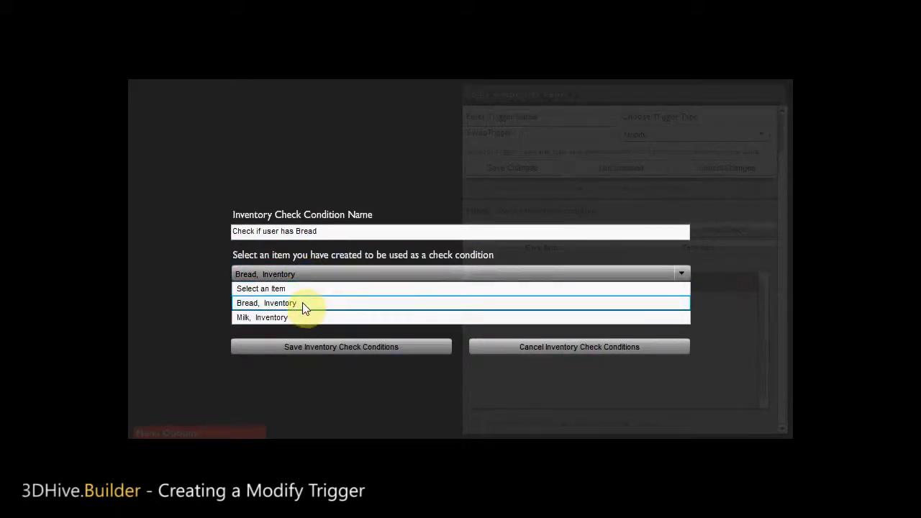
pyautogui.click(302, 302)
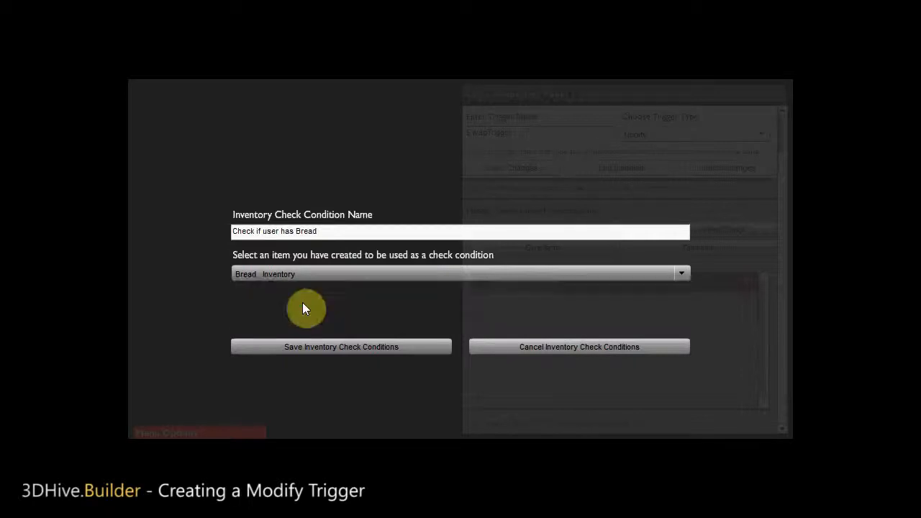
pyautogui.click(295, 348)
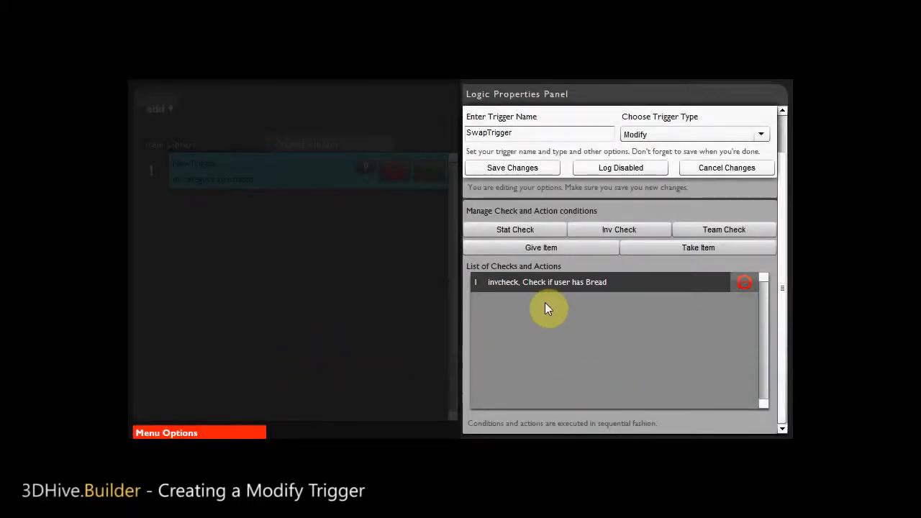
# - Add a take-item action named "Take the Bread Item" that removes the Bread inventory item, and save it
pyautogui.click(565, 289)
pyautogui.click(683, 252)
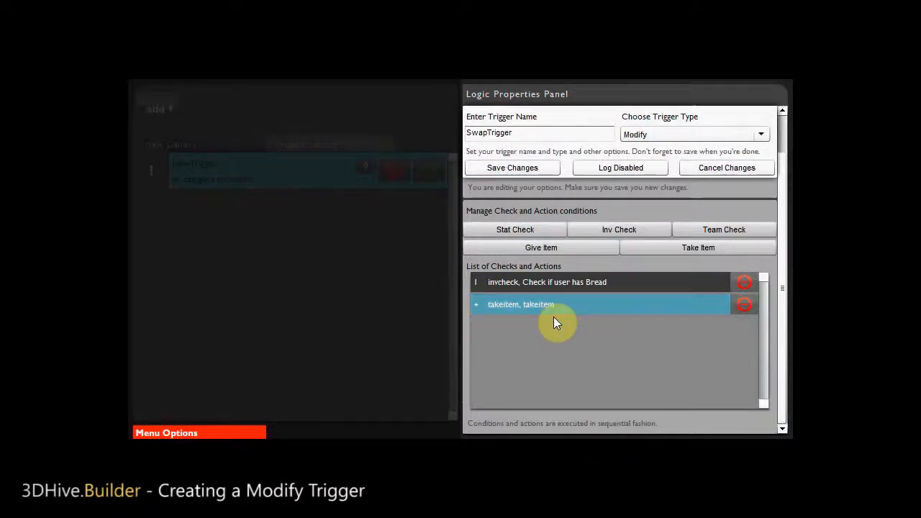
pyautogui.click(586, 303)
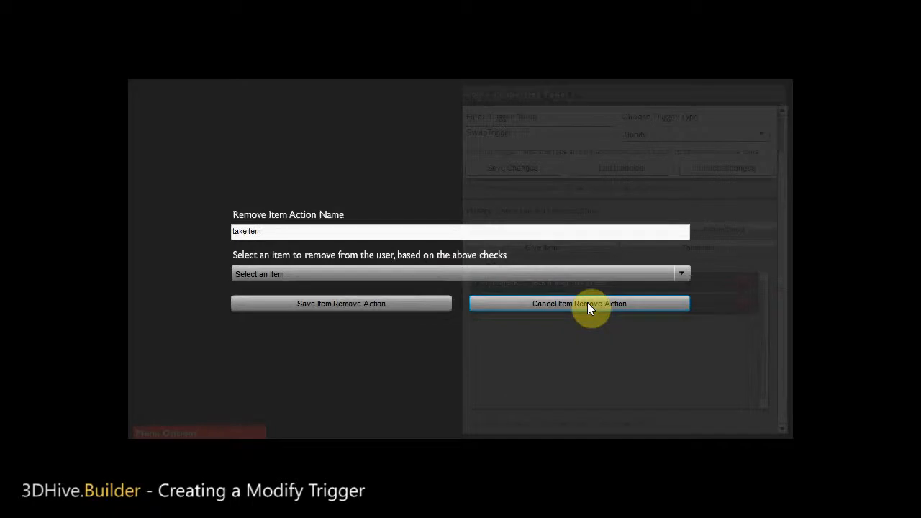
pyautogui.click(357, 234)
pyautogui.hotkey('ctrl', 'a')
pyautogui.write('Take the Bread item')
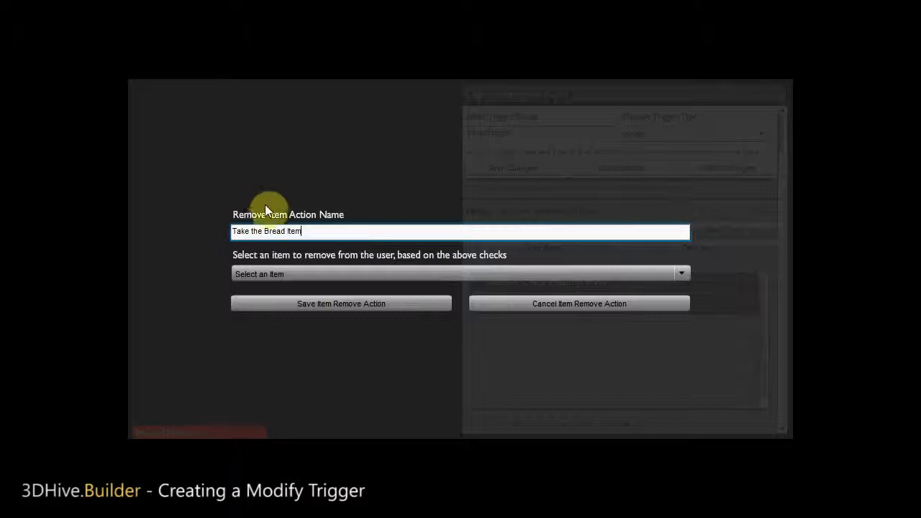
pyautogui.click(274, 274)
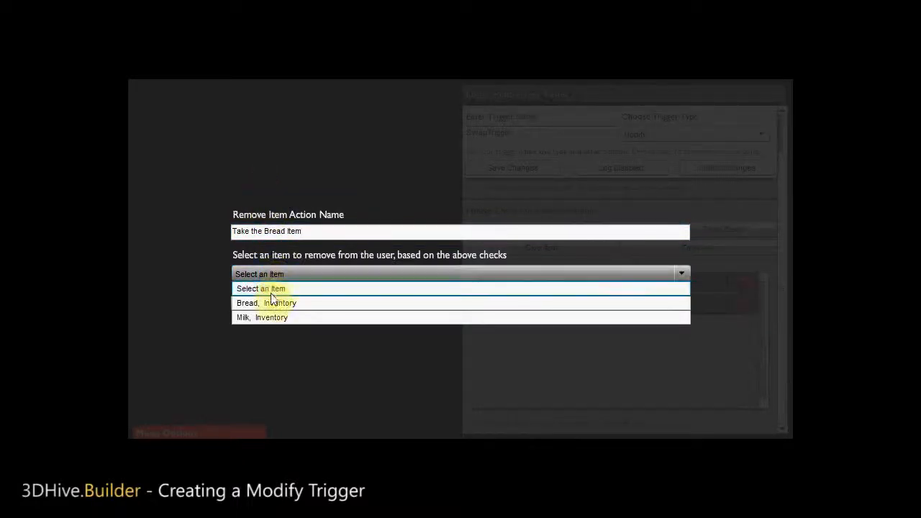
pyautogui.click(255, 303)
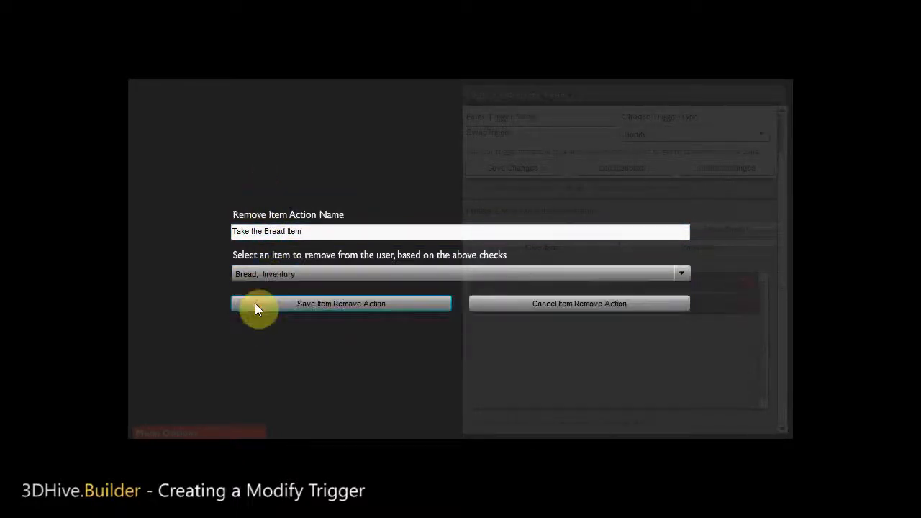
pyautogui.click(311, 303)
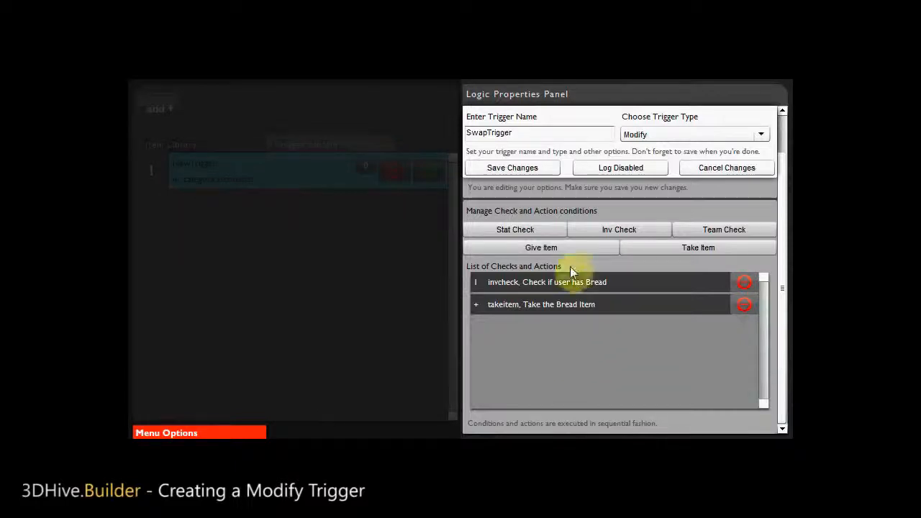
# - Add a give-item action named "Give Player Milk" that gives the Milk inventory item, and save it
pyautogui.click(570, 246)
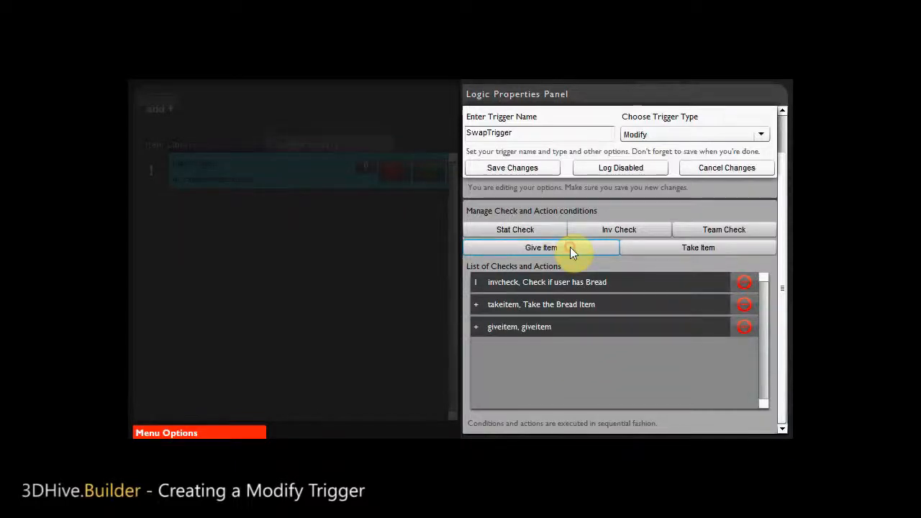
pyautogui.doubleClick(551, 325)
pyautogui.click(385, 274)
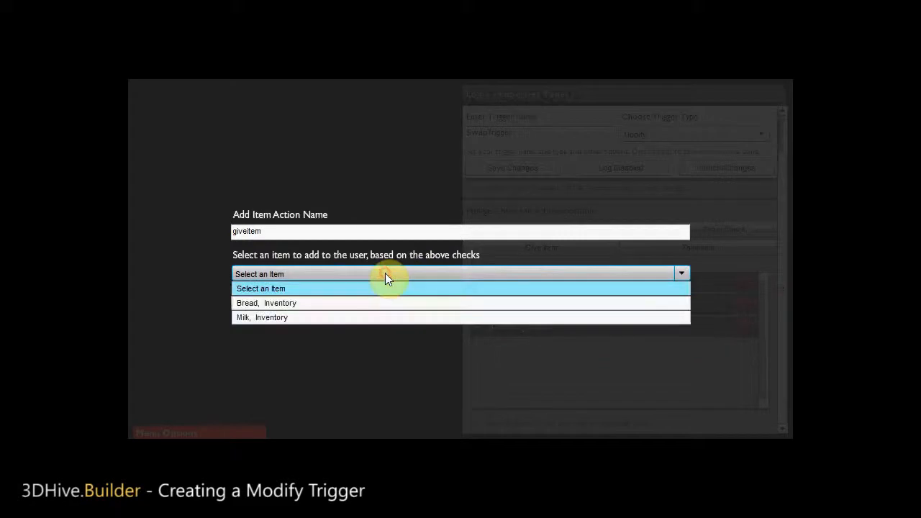
pyautogui.doubleClick(309, 231)
pyautogui.write('Give Player Milk')
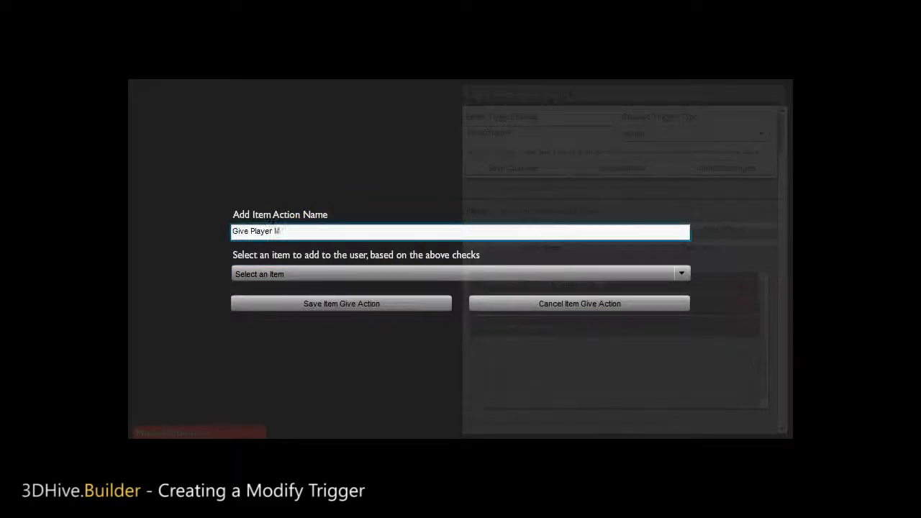
pyautogui.click(245, 274)
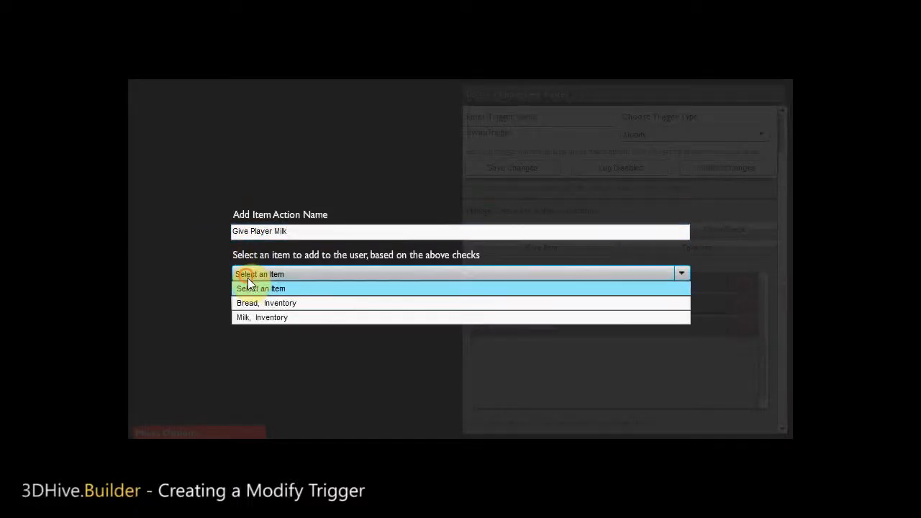
pyautogui.click(257, 318)
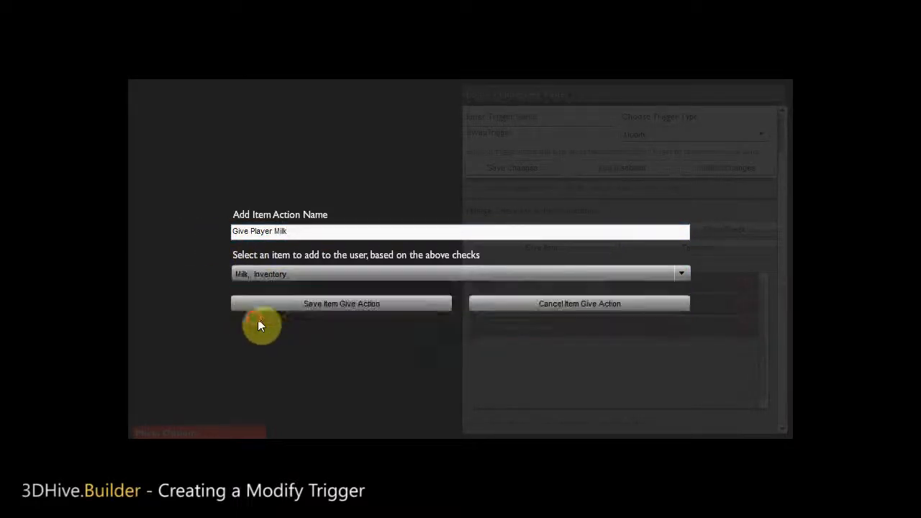
pyautogui.click(332, 306)
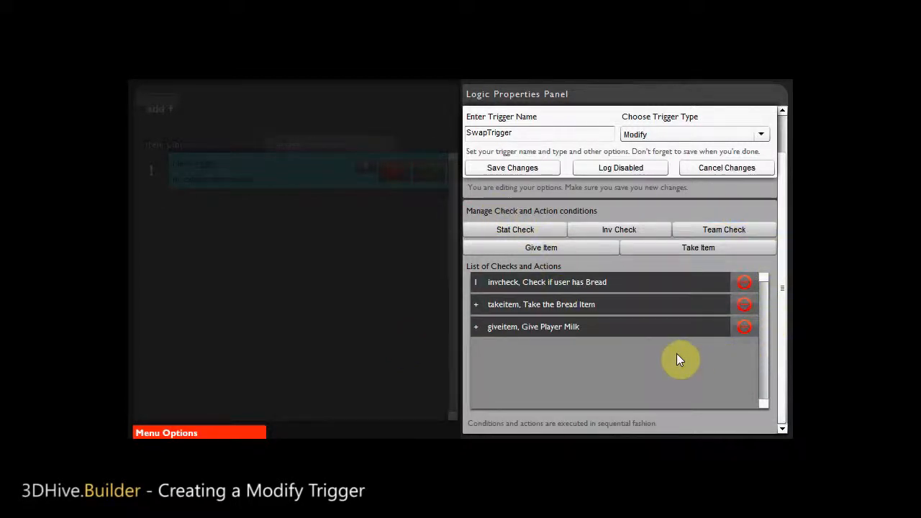
pyautogui.click(526, 288)
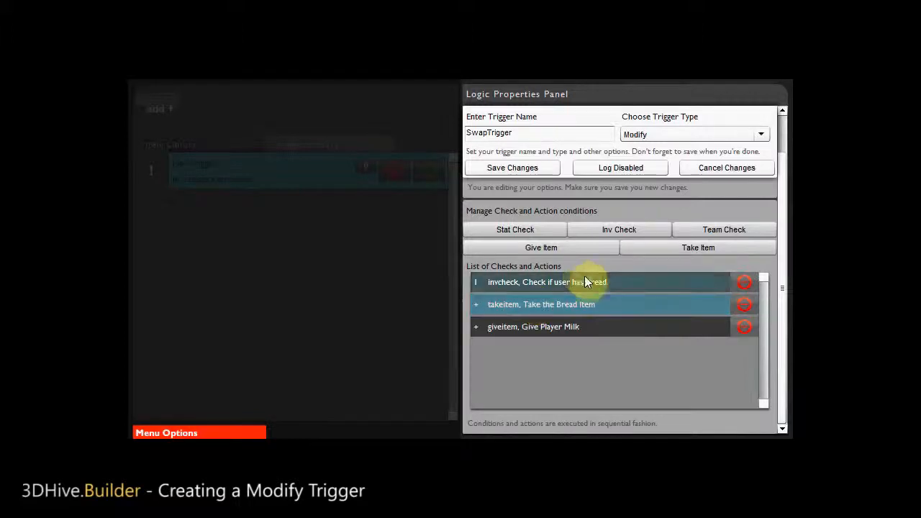
# - Save the SwapTrigger changes and return to the map builder
pyautogui.click(553, 333)
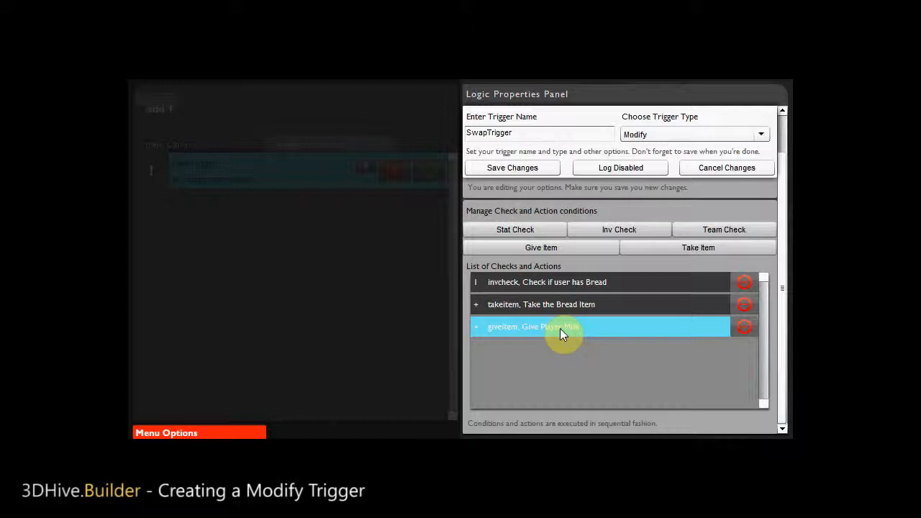
pyautogui.click(495, 168)
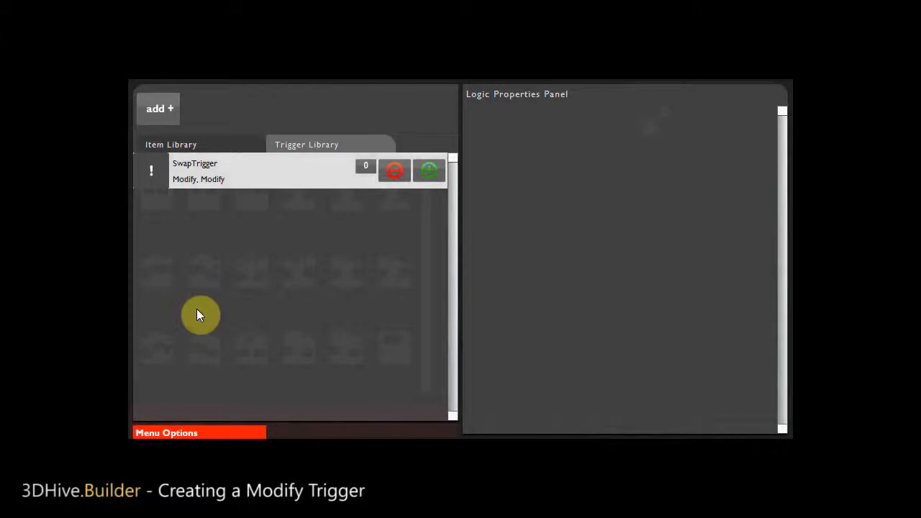
pyautogui.moveTo(185, 432)
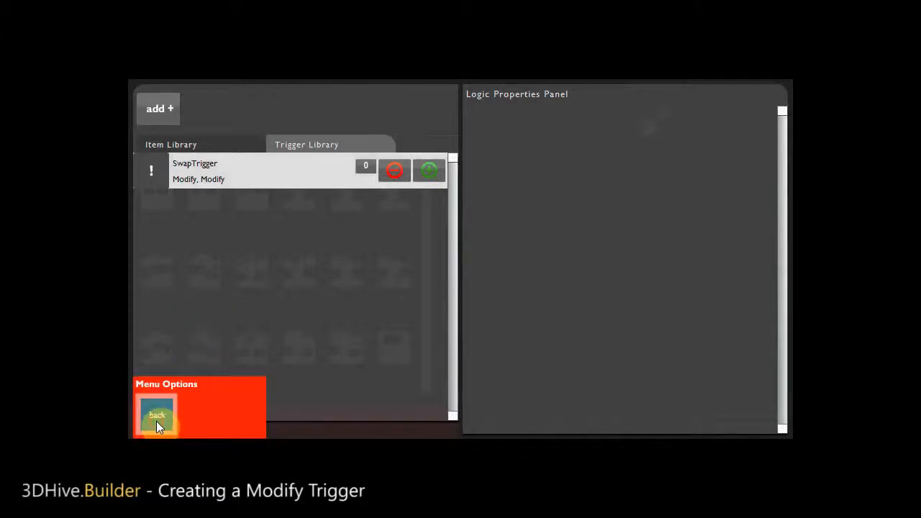
pyautogui.click(157, 417)
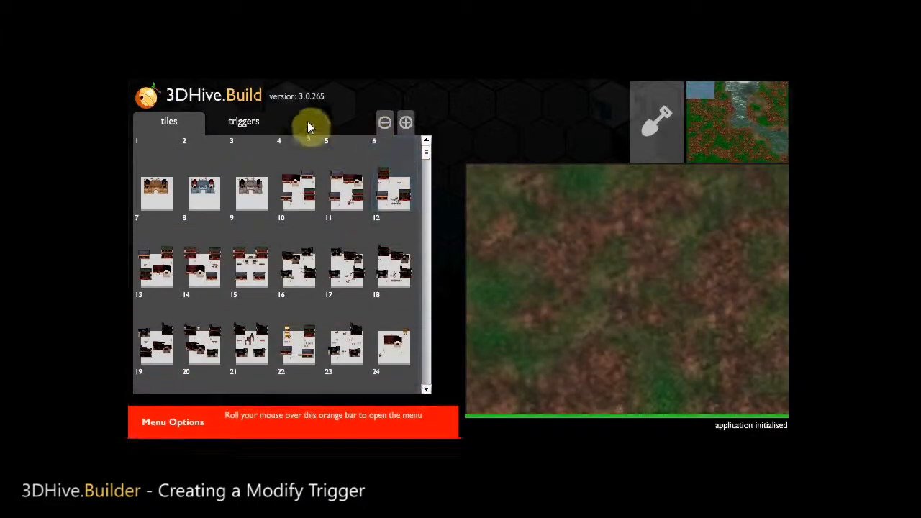
# - Place one SwapTrigger on the terrain near the middle of the displayed map area
pyautogui.click(243, 126)
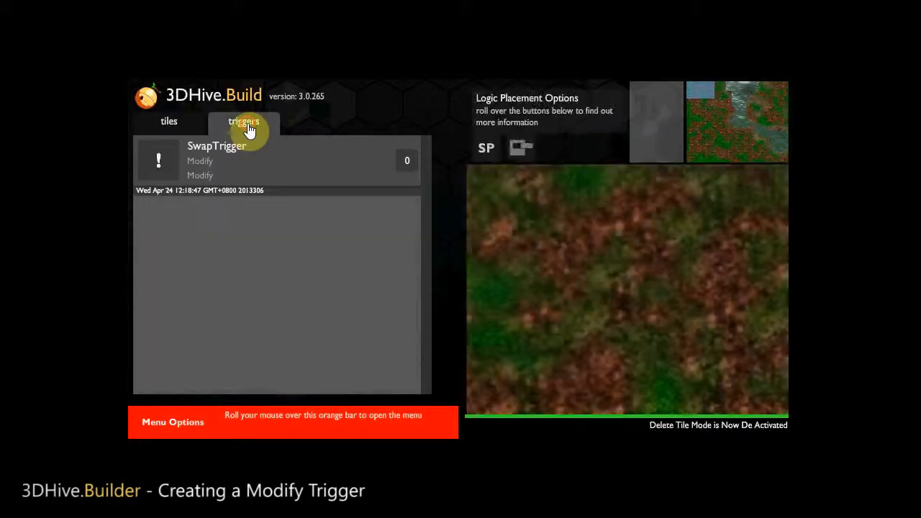
pyautogui.click(277, 166)
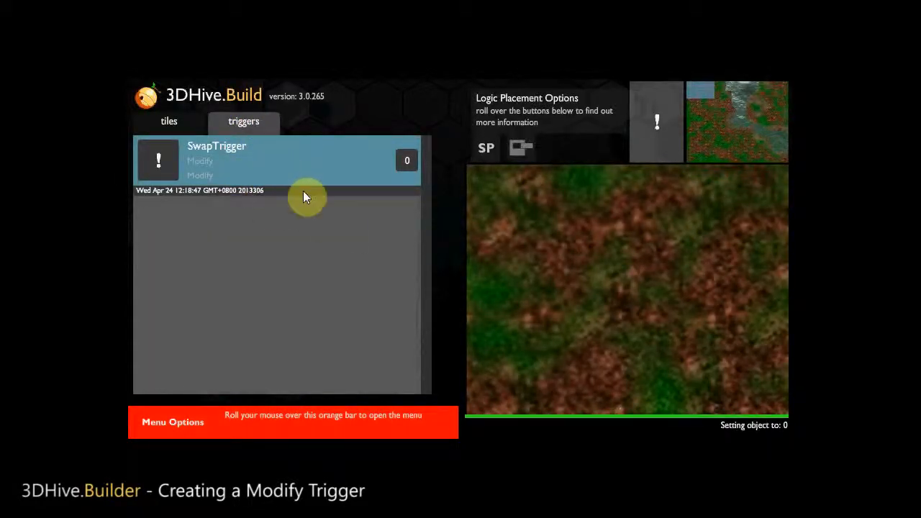
pyautogui.click(617, 308)
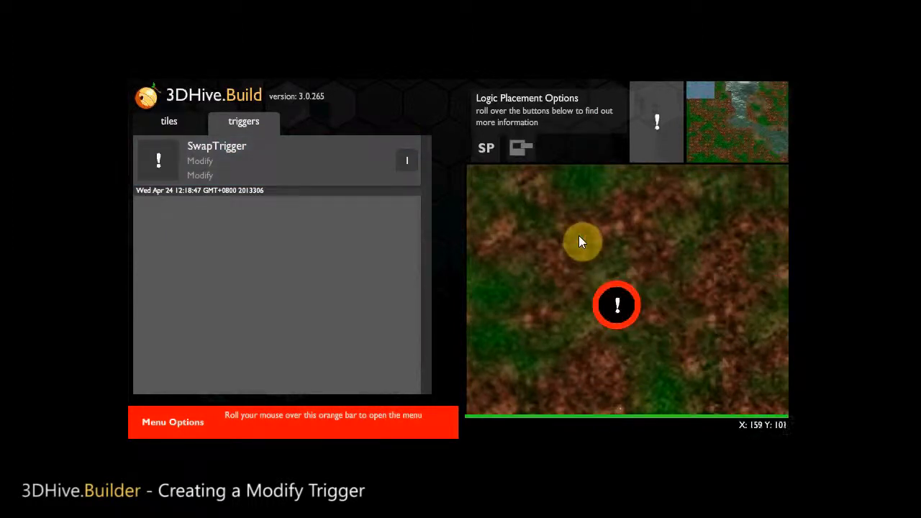